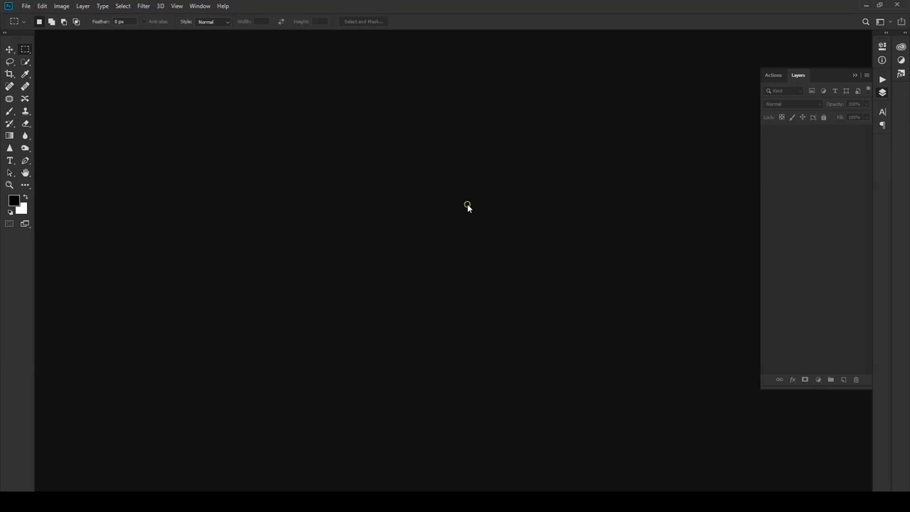
Open the lipstick smile photo 01.jpg
key(ctrl+o)
click(165, 70)
click(543, 380)
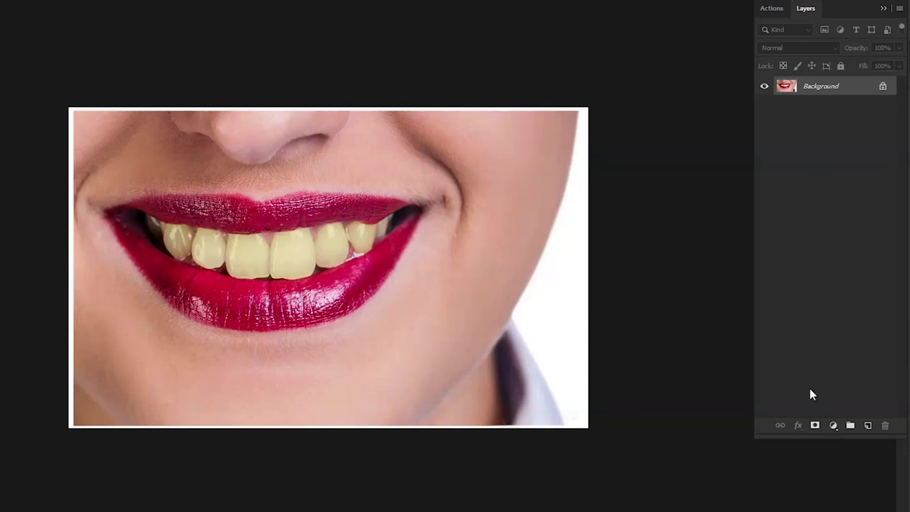
Add a Hue/Saturation adjustment layer targeting the Yellows sampled from the teeth
click(832, 425)
click(831, 303)
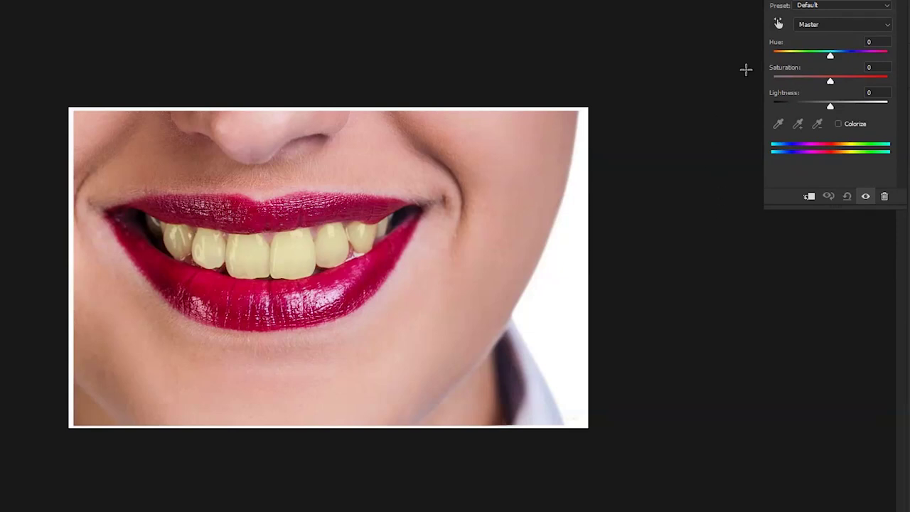
click(779, 24)
click(252, 247)
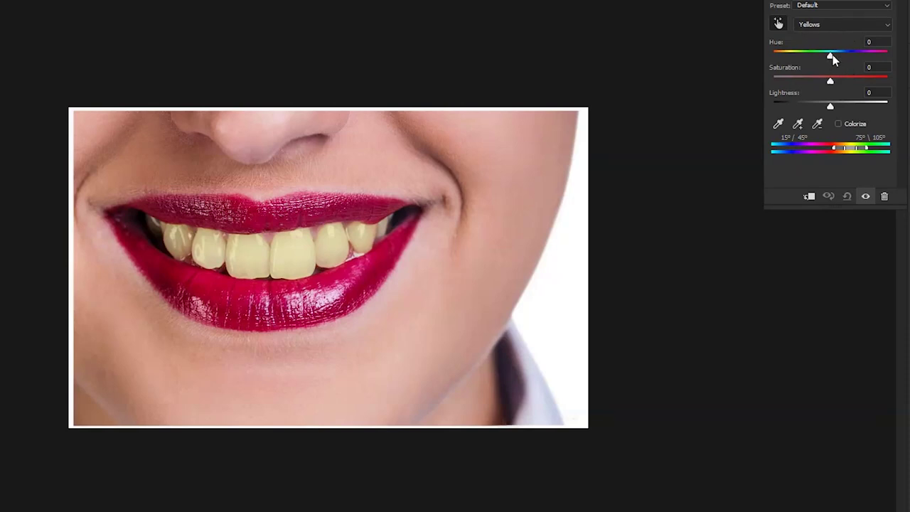
Preview Yellows at Hue +180, Saturation +100, narrowing the range to 13°/21°–72°\92° around the teeth
drag(831, 59, 887, 55)
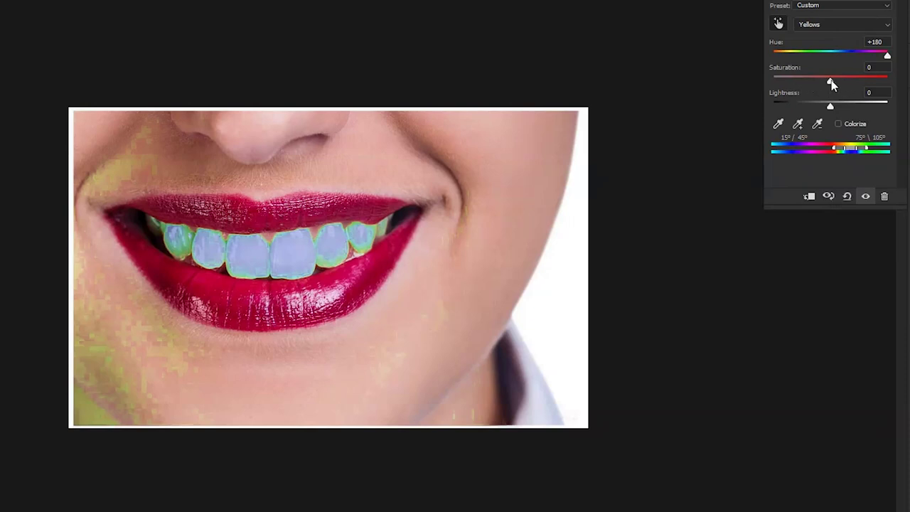
drag(831, 84, 887, 80)
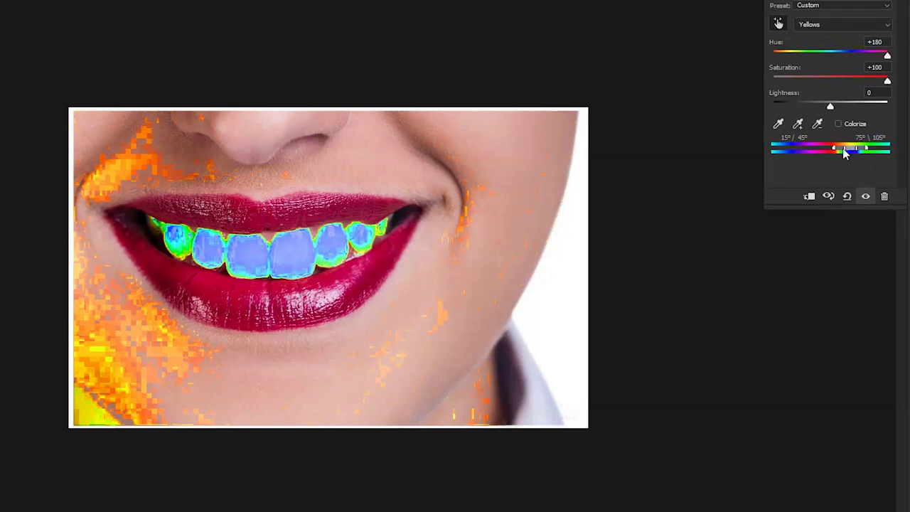
drag(845, 151, 841, 151)
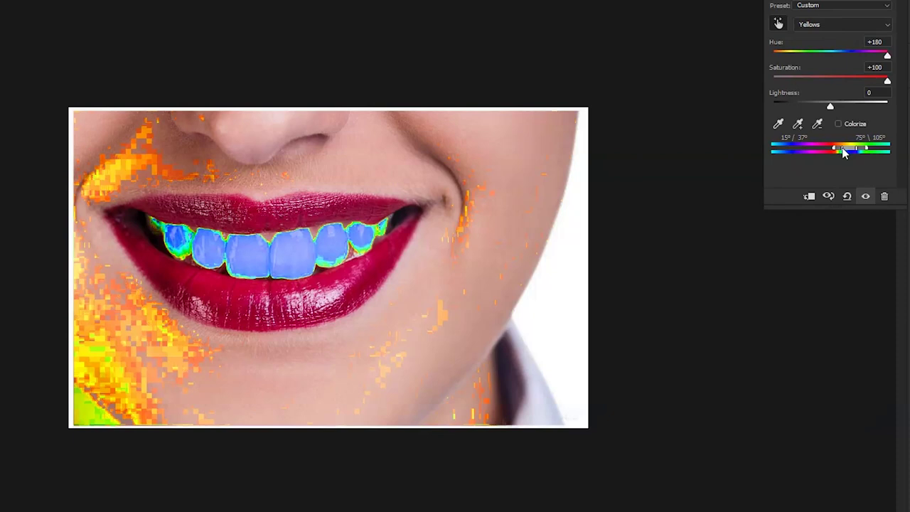
mouse_move(842, 150)
mouse_down()
mouse_move(836, 157)
mouse_move(861, 155)
mouse_move(839, 155)
mouse_up()
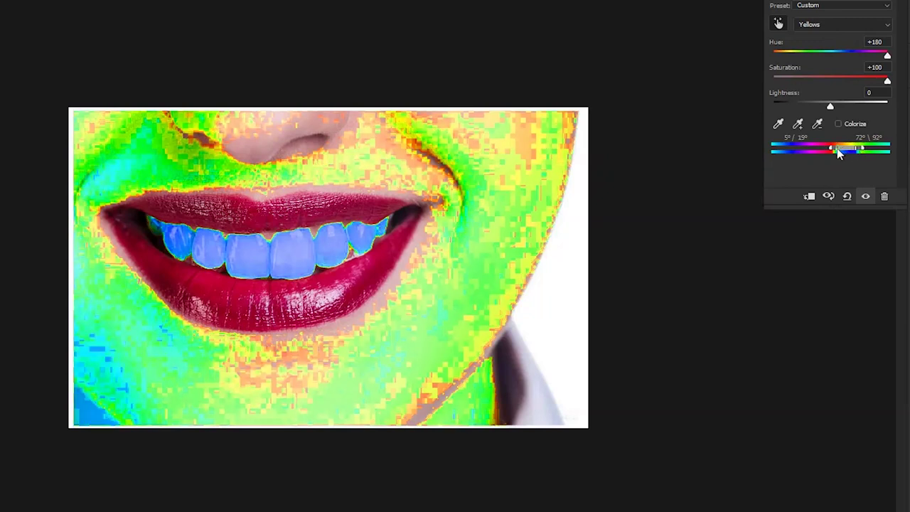
drag(830, 151, 836, 152)
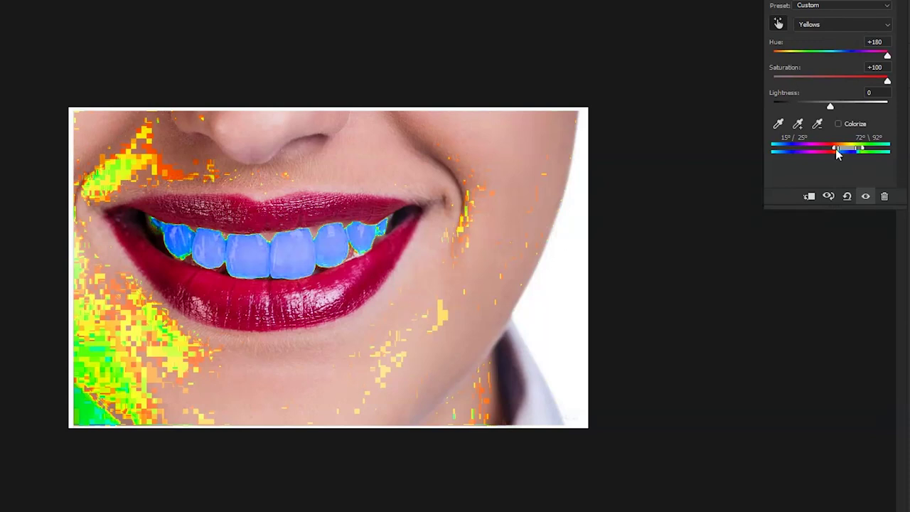
drag(838, 150, 839, 154)
Set the Yellows to Hue 0, Saturation -55 and Lightness +47
drag(887, 81, 830, 81)
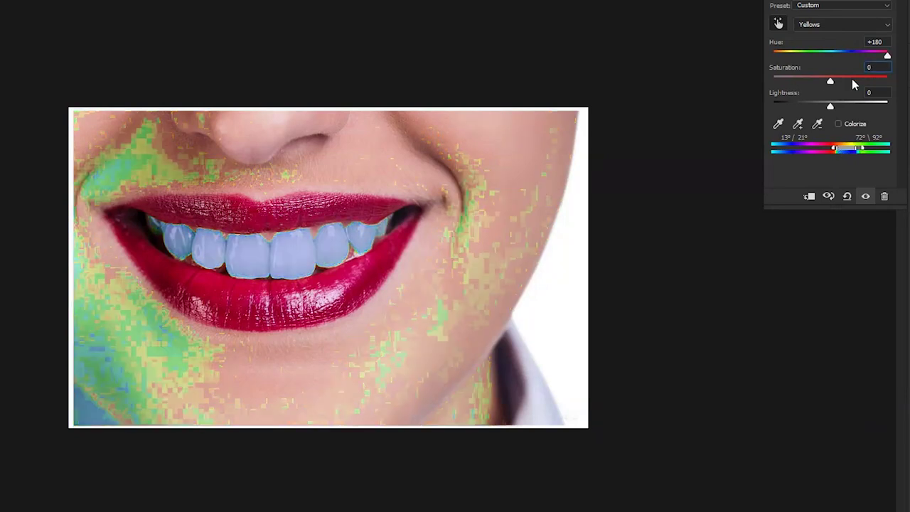
click(885, 43)
text(0)
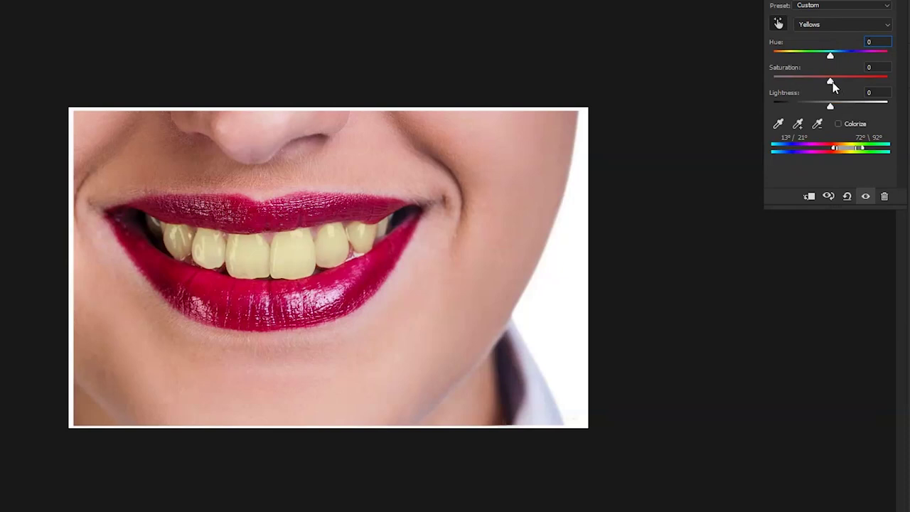
drag(830, 81, 794, 83)
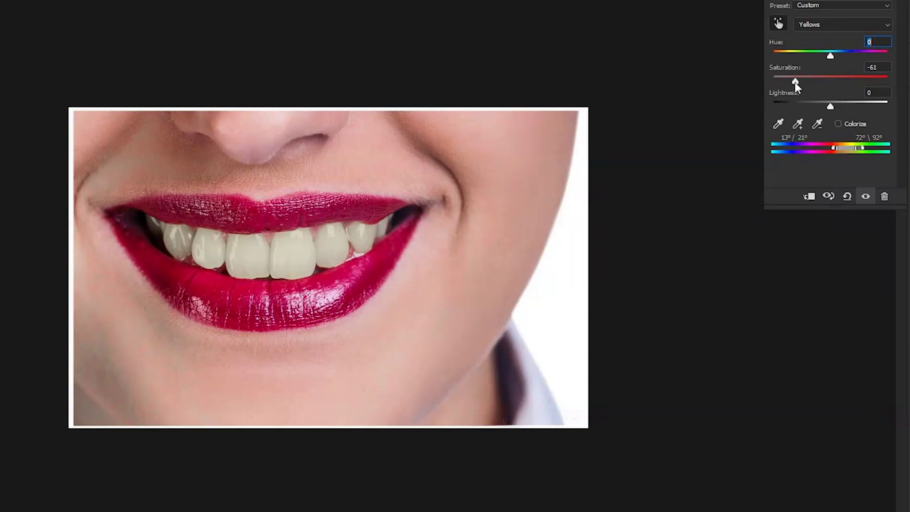
drag(795, 84, 858, 106)
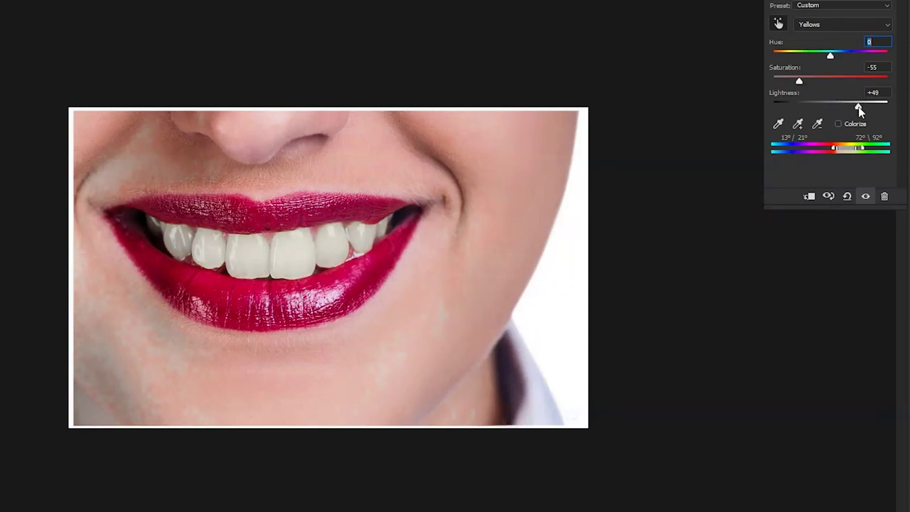
drag(858, 107, 860, 109)
drag(858, 112, 857, 109)
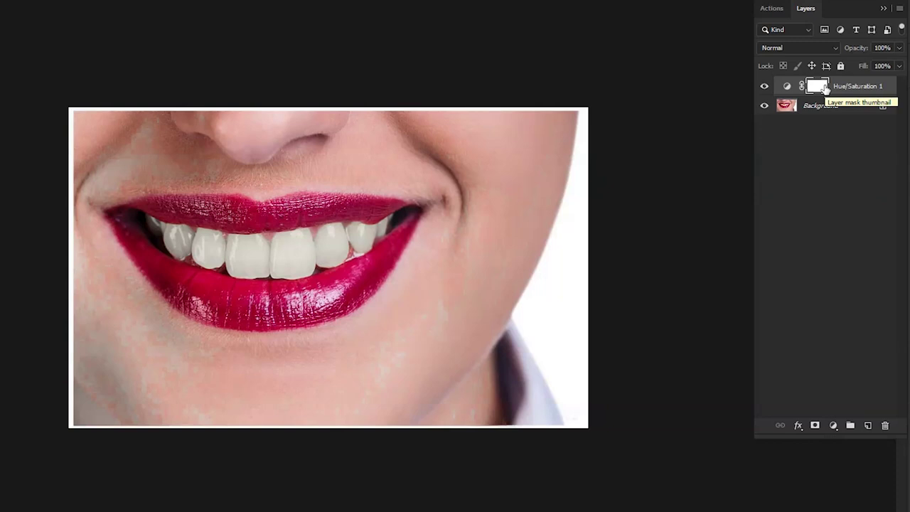
Invert the Hue/Saturation 1 mask to black and zoom in on the teeth with the Brush
drag(825, 88, 827, 93)
key(ctrl+i)
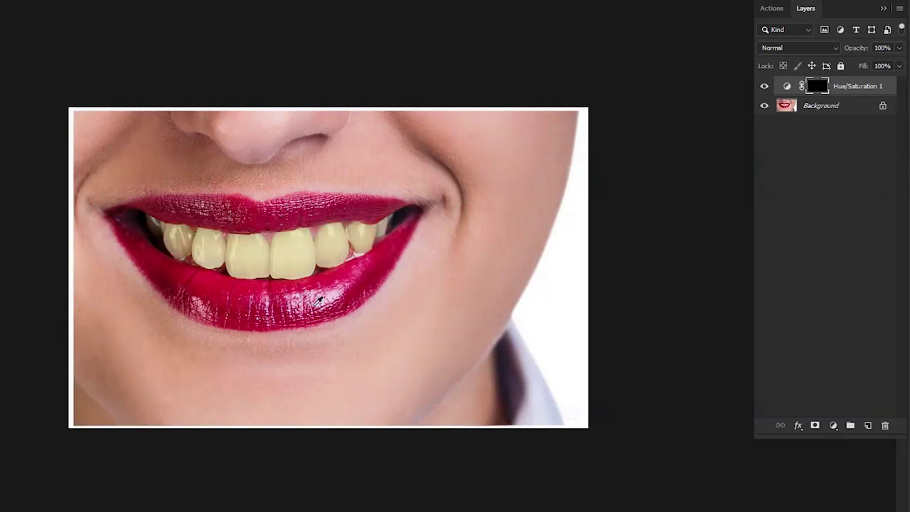
key(b)
key(ctrl+plus)
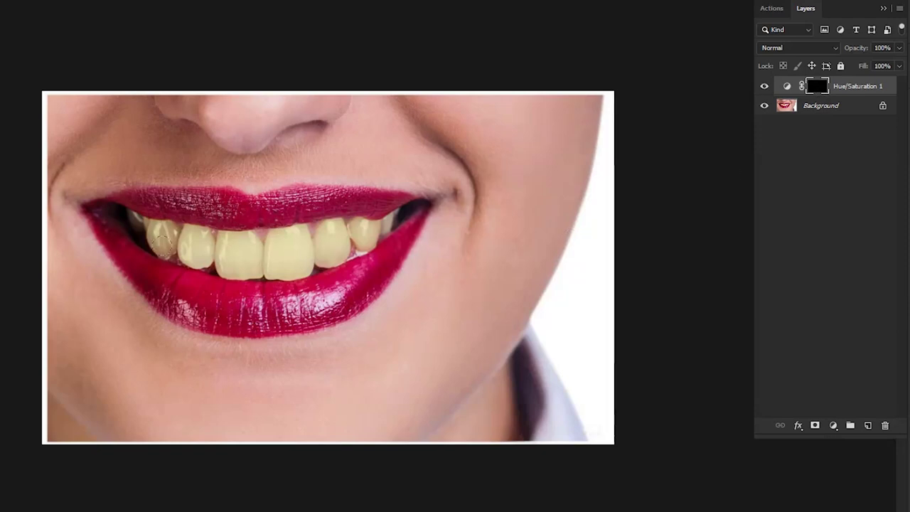
Paint the mask white over the left, front and right teeth, then zoom out
mouse_move(132, 218)
mouse_down()
mouse_move(163, 243)
mouse_move(376, 224)
mouse_up()
drag(302, 250, 227, 270)
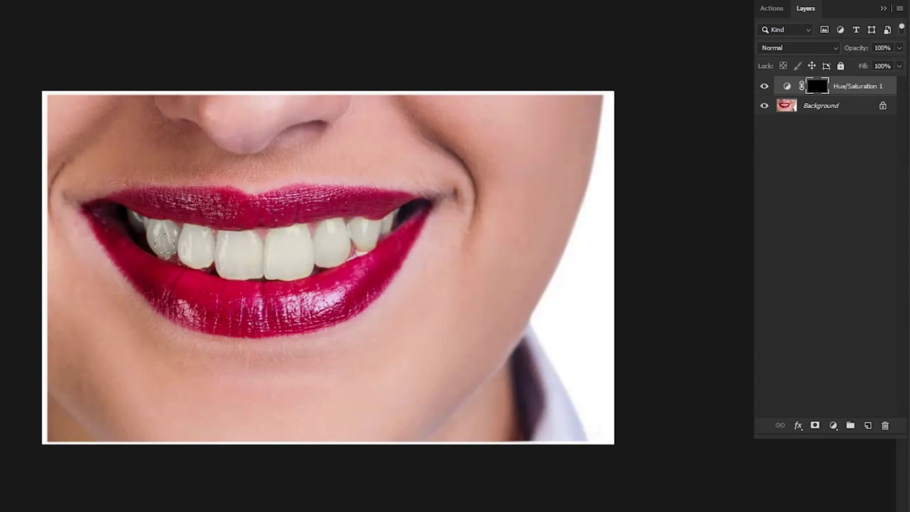
drag(366, 233, 377, 224)
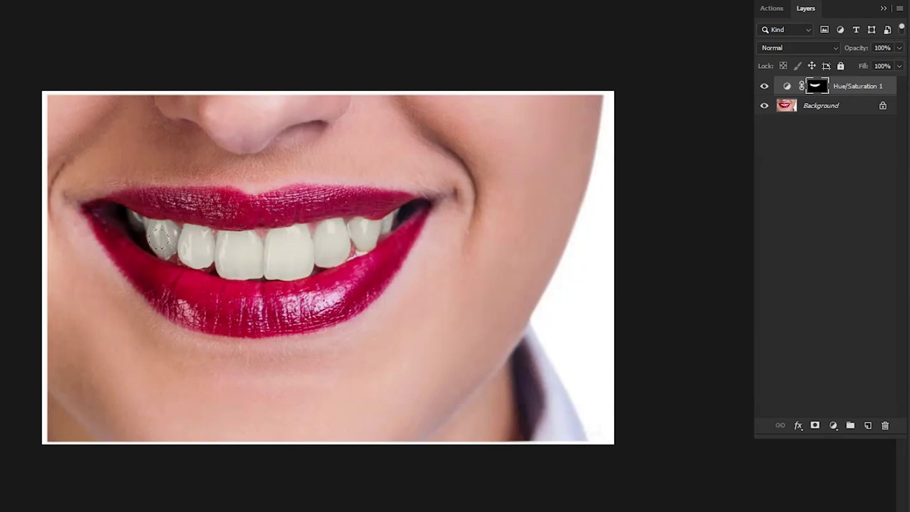
key(ctrl+minus)
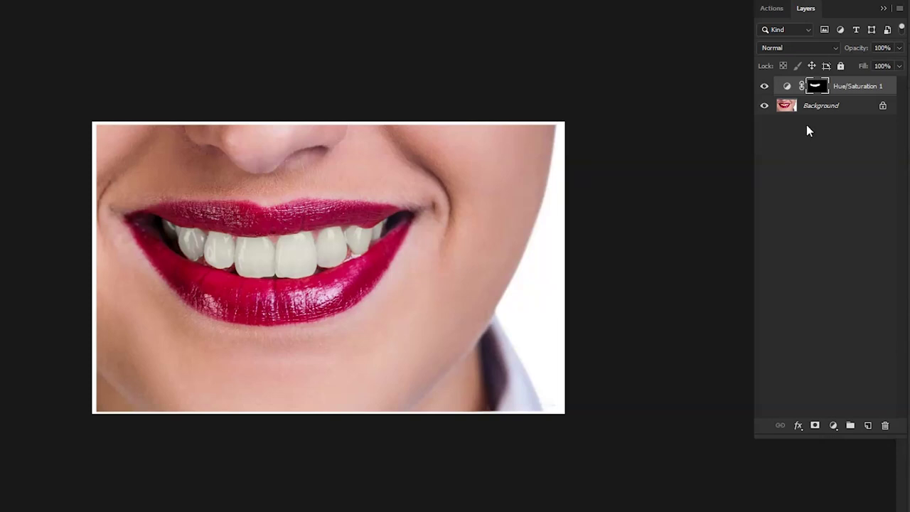
click(764, 86)
click(764, 86)
click(764, 86)
key(ctrl+plus)
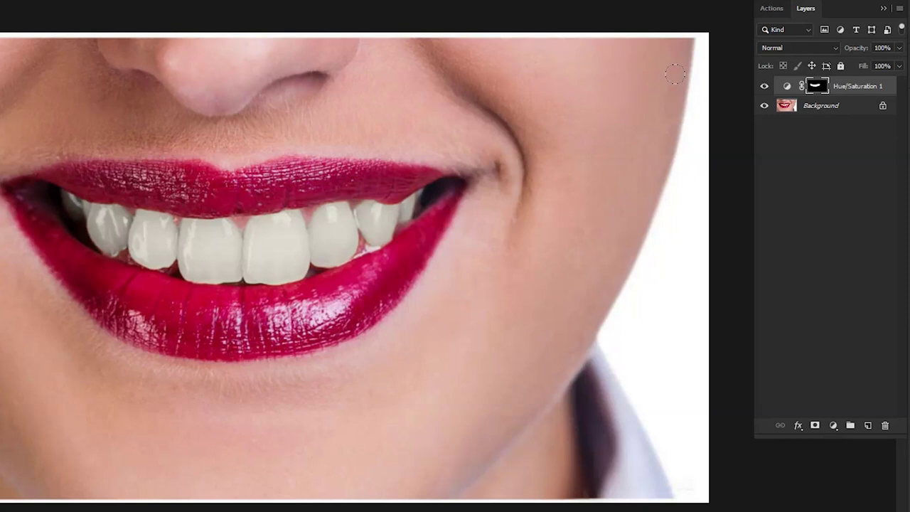